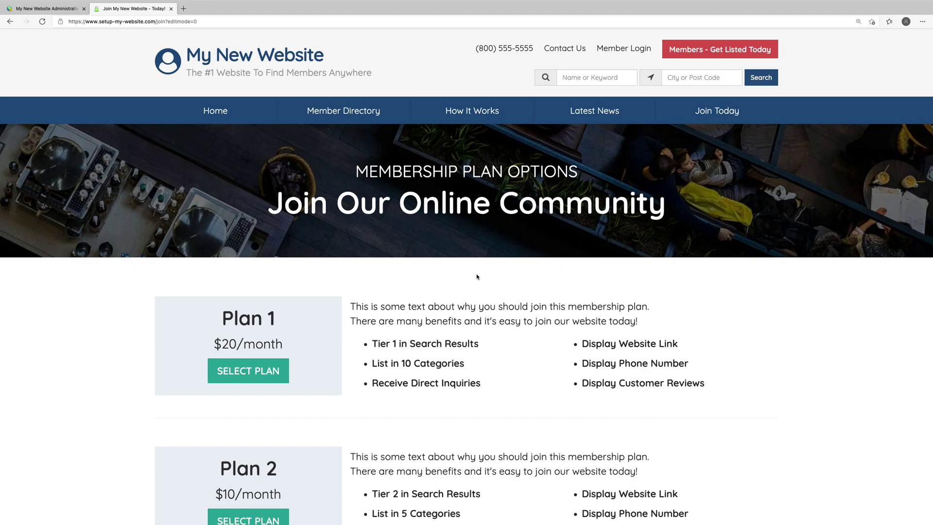
# From the admin's Finance > Membership Plans list, check Plan 1's Actions menu and view its single member.
pyautogui.click(46, 9)
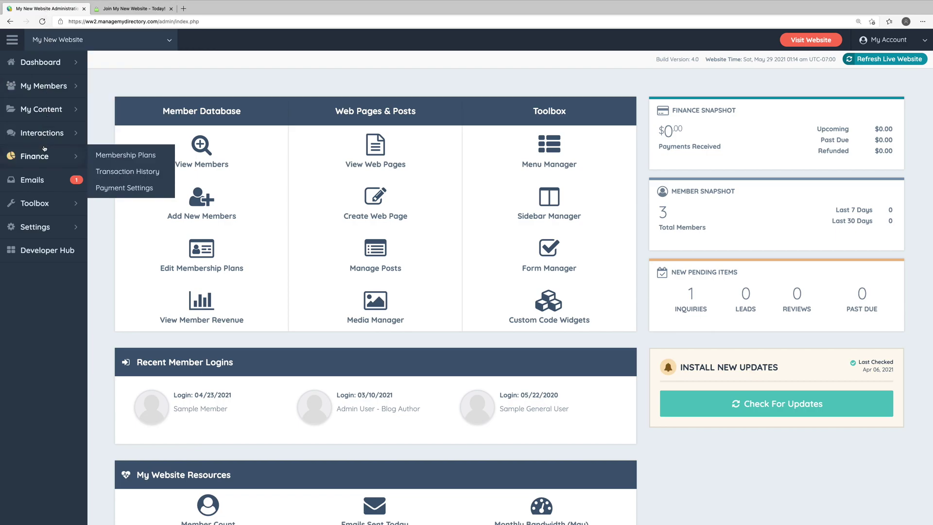
pyautogui.click(113, 155)
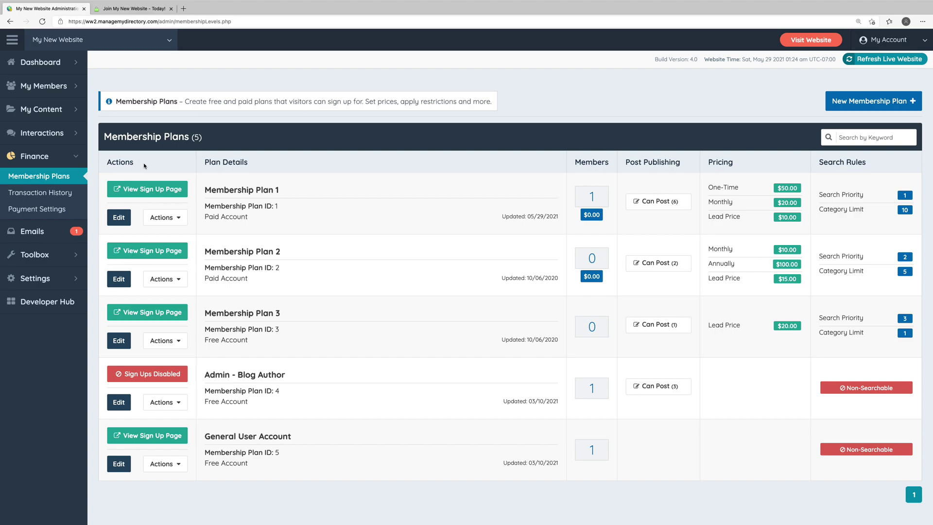
pyautogui.click(153, 216)
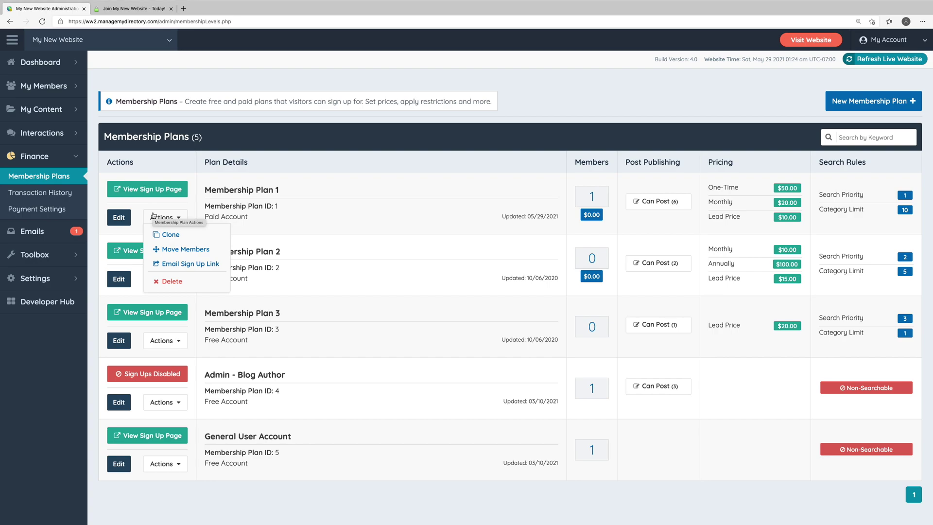
pyautogui.click(133, 369)
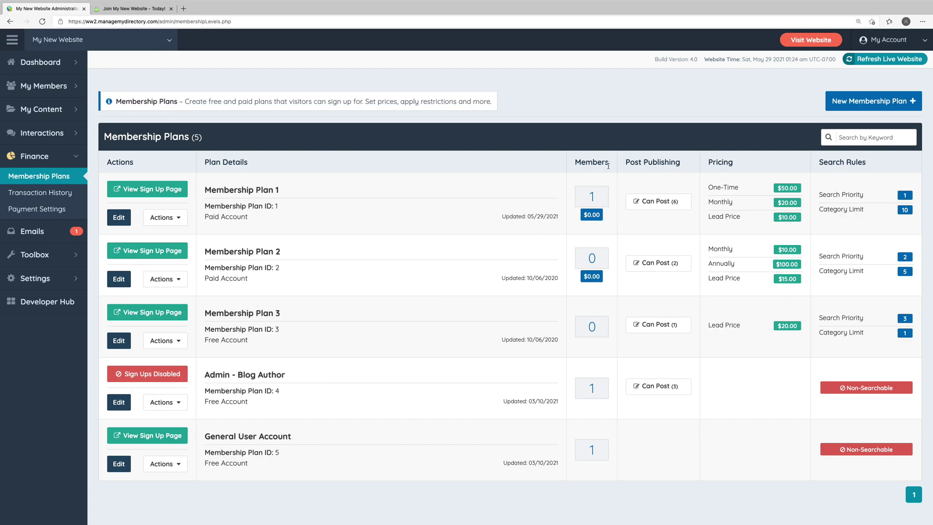
pyautogui.click(594, 197)
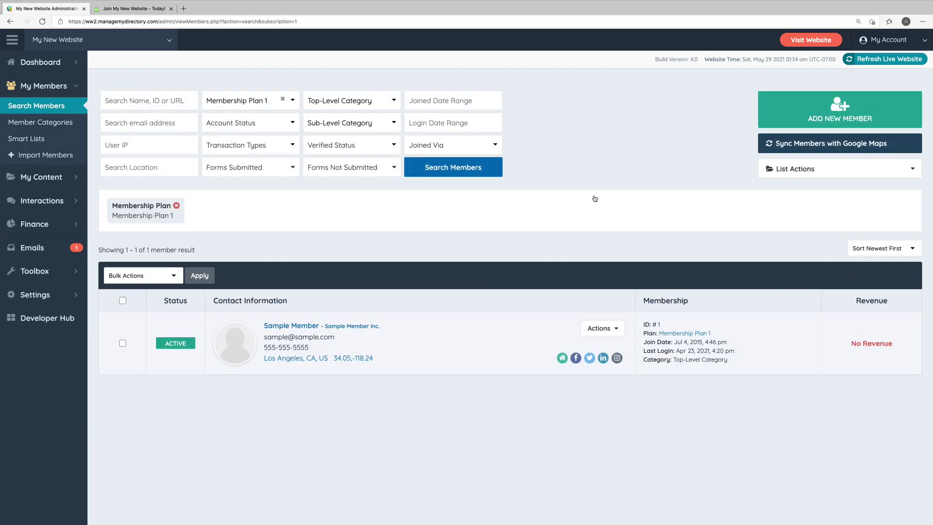
pyautogui.hotkey('alt', 'Left')
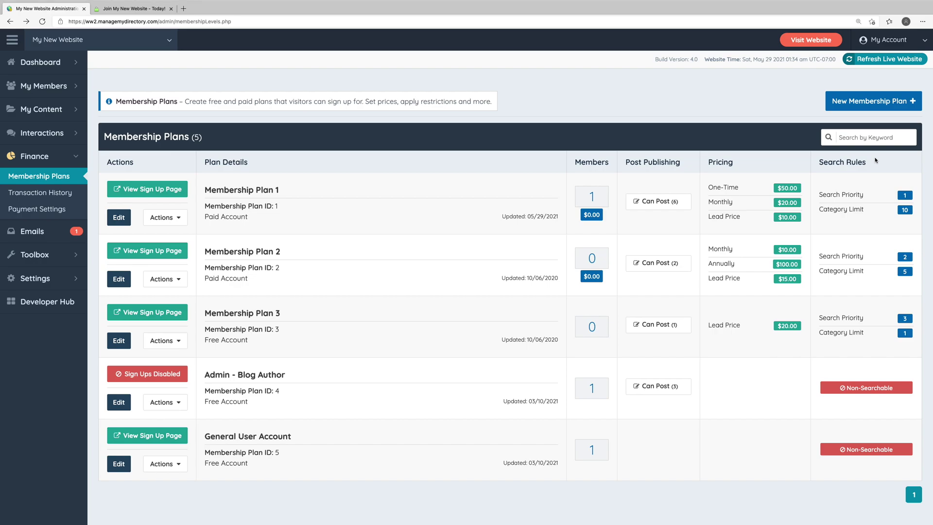
# Open Membership Plan 1 for editing, keep its name, and check its $20.00 monthly paid pricing.
pyautogui.click(117, 219)
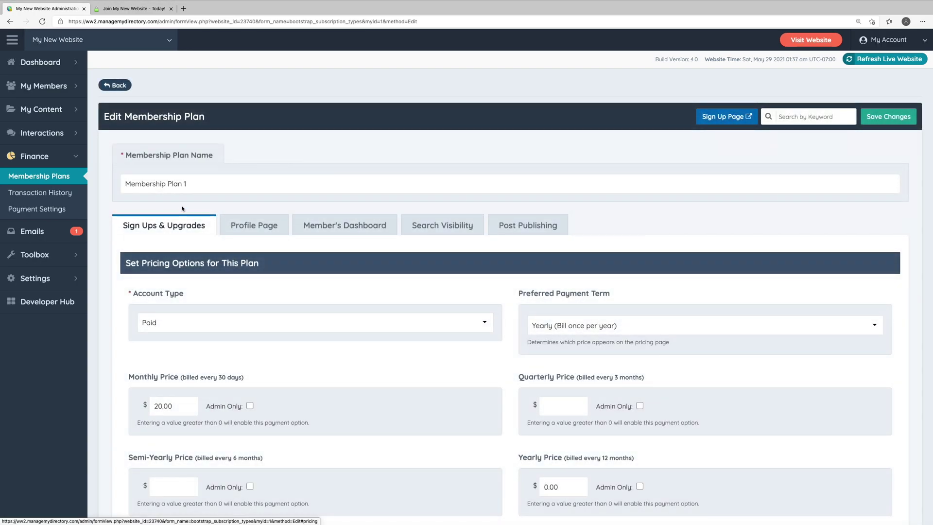
pyautogui.click(212, 183)
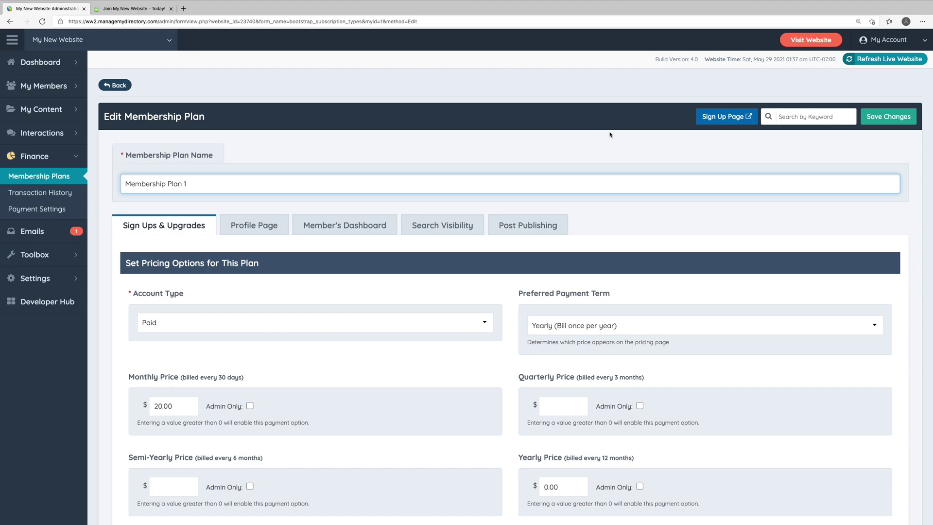
pyautogui.click(649, 128)
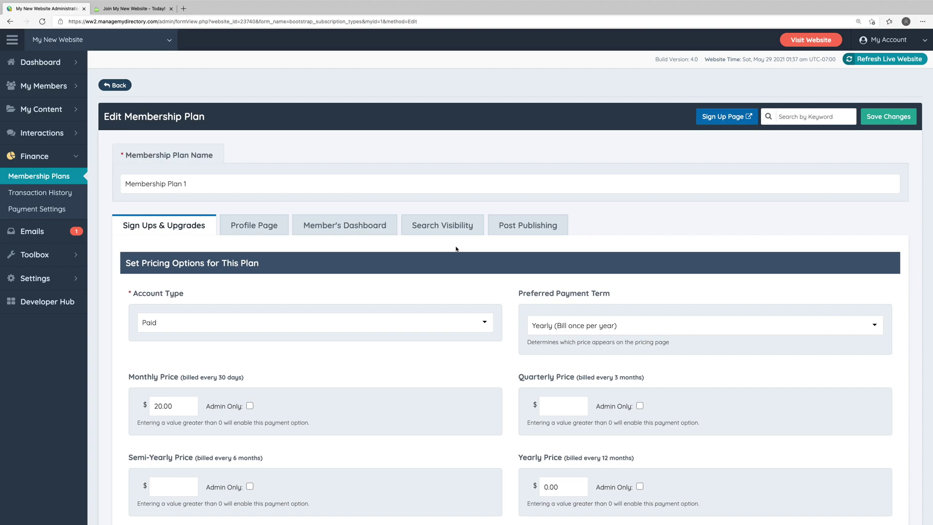
pyautogui.click(801, 120)
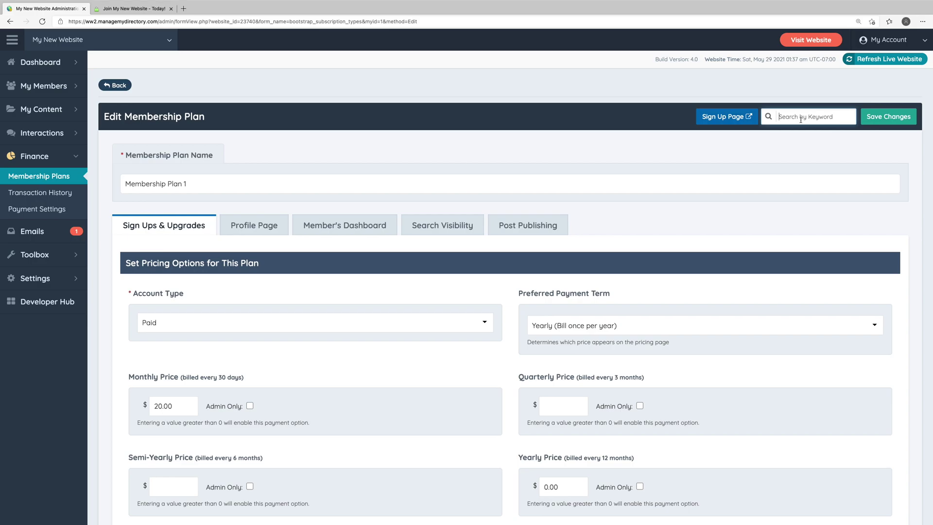
pyautogui.write('phone')
pyautogui.click(241, 223)
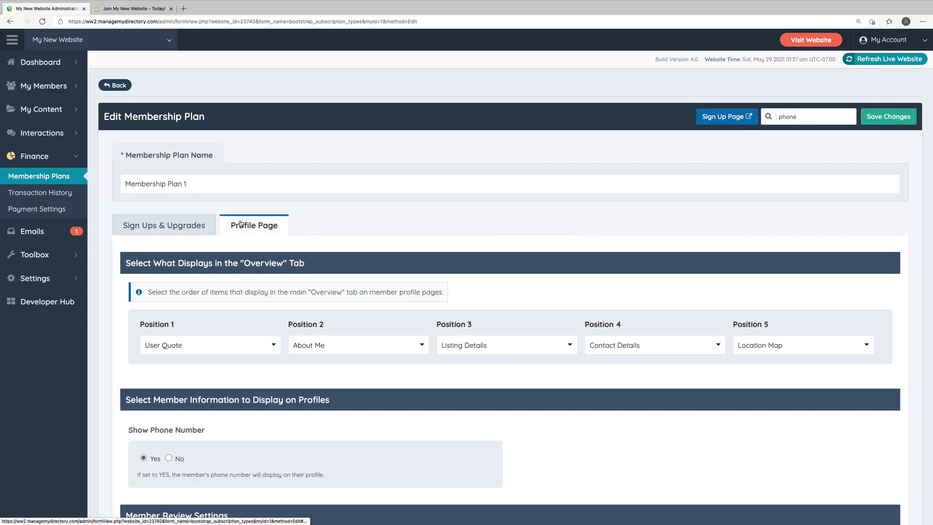
pyautogui.press('BackSpace')
pyautogui.press('BackSpace')
pyautogui.press('BackSpace')
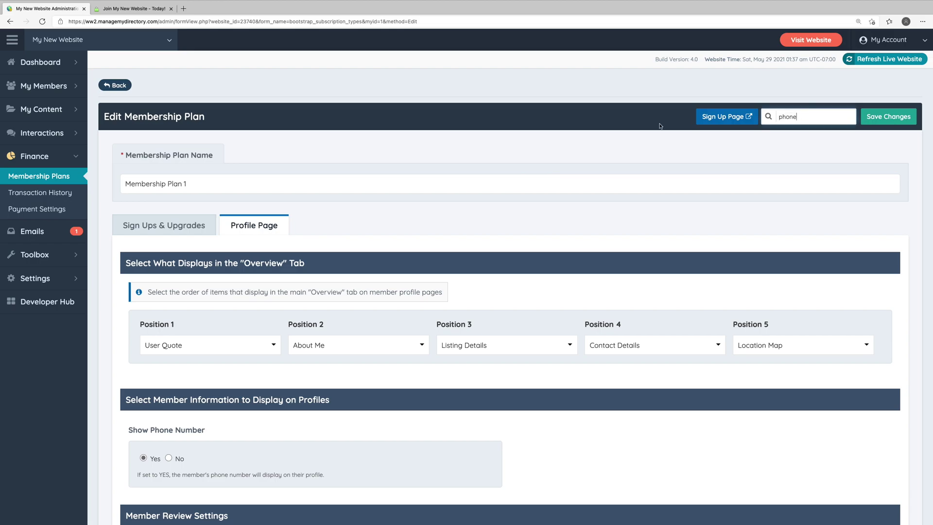
pyautogui.press('BackSpace')
pyautogui.press('BackSpace')
pyautogui.scroll(-3, 188, 232)
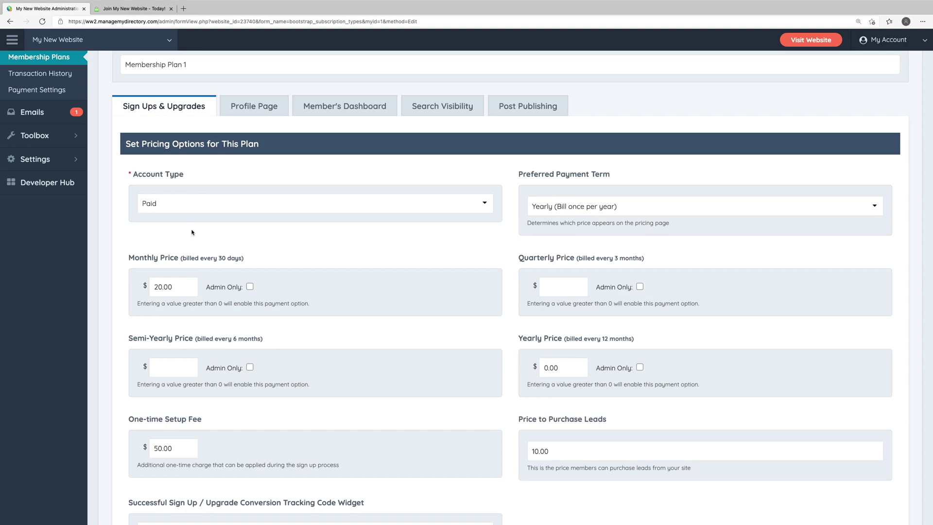
pyautogui.click(207, 211)
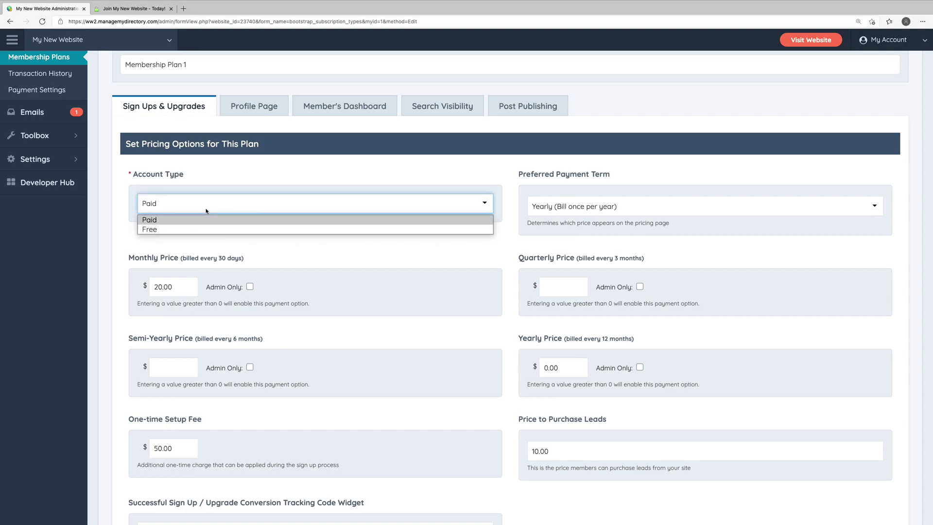
pyautogui.click(206, 211)
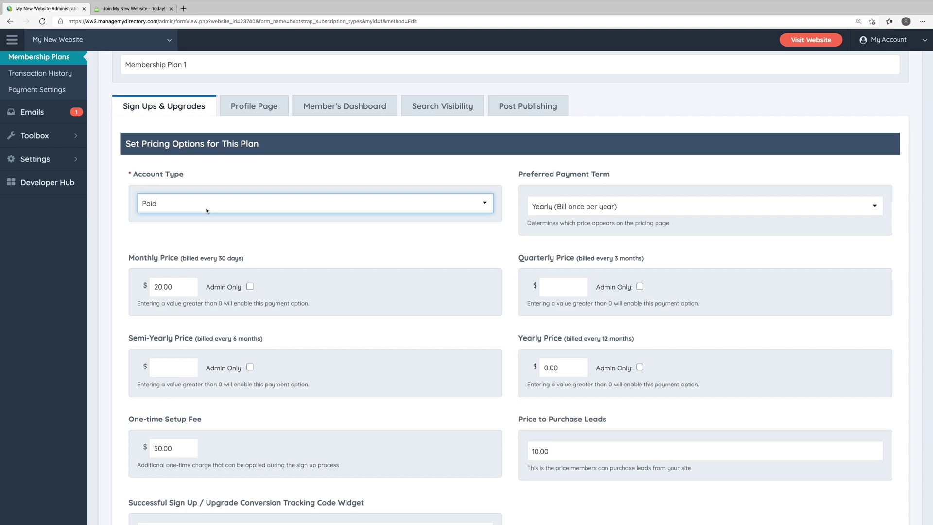
pyautogui.scroll(-10, 207, 211)
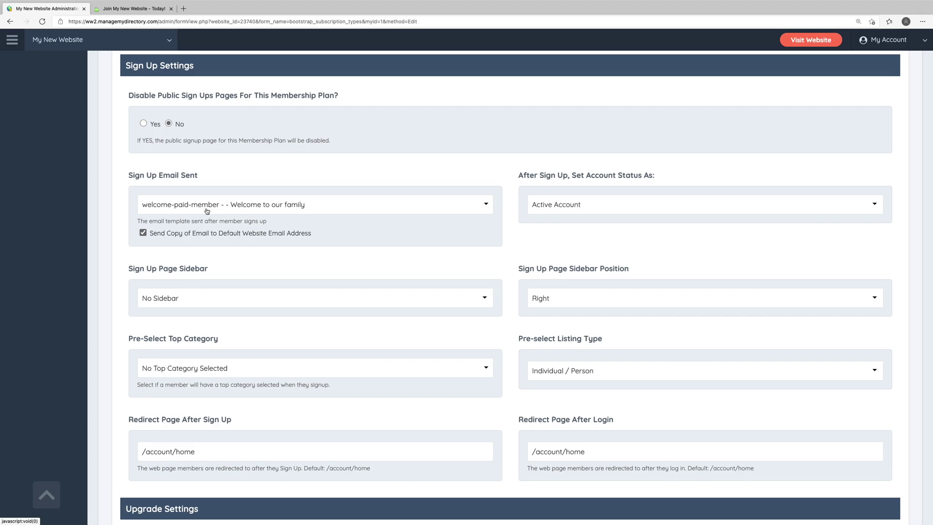
pyautogui.scroll(15, 207, 210)
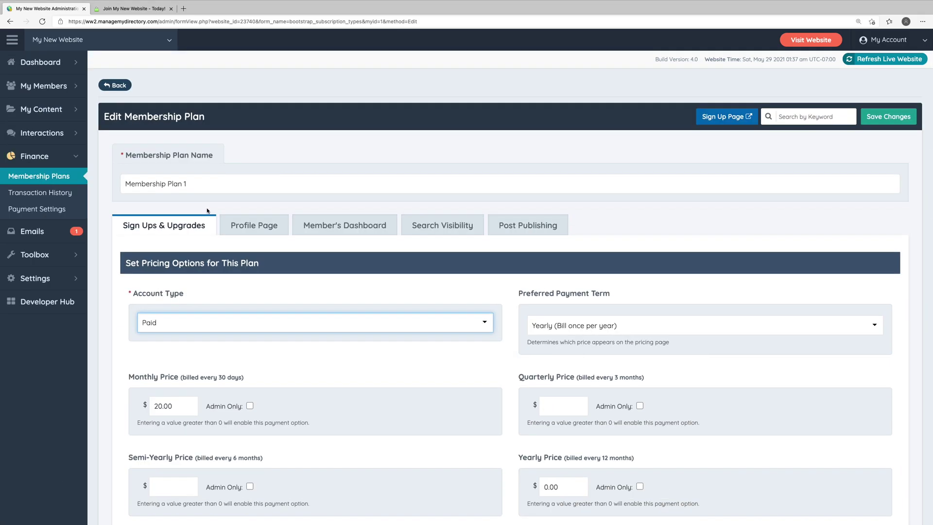
# Review Plan 1's Profile Page, Member's Dashboard and Search Visibility tabs, noting search priority 1.
pyautogui.click(261, 226)
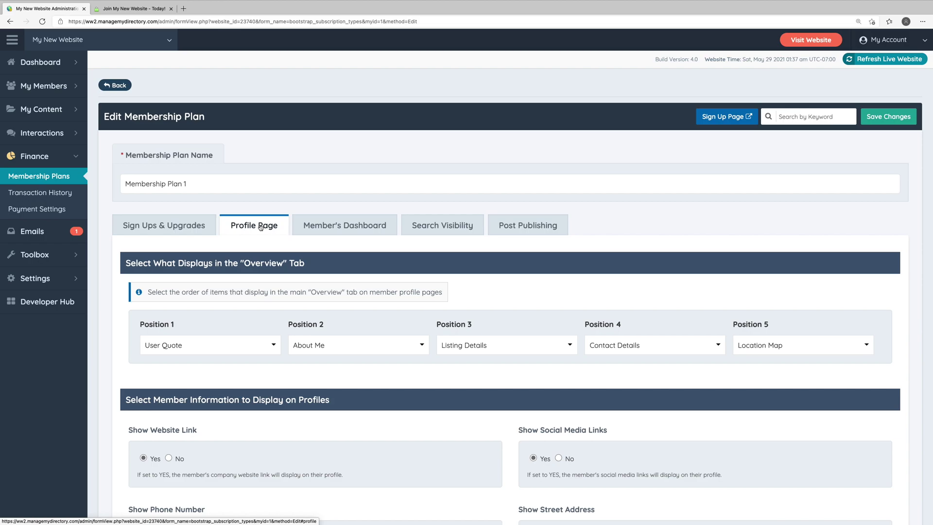
pyautogui.click(349, 225)
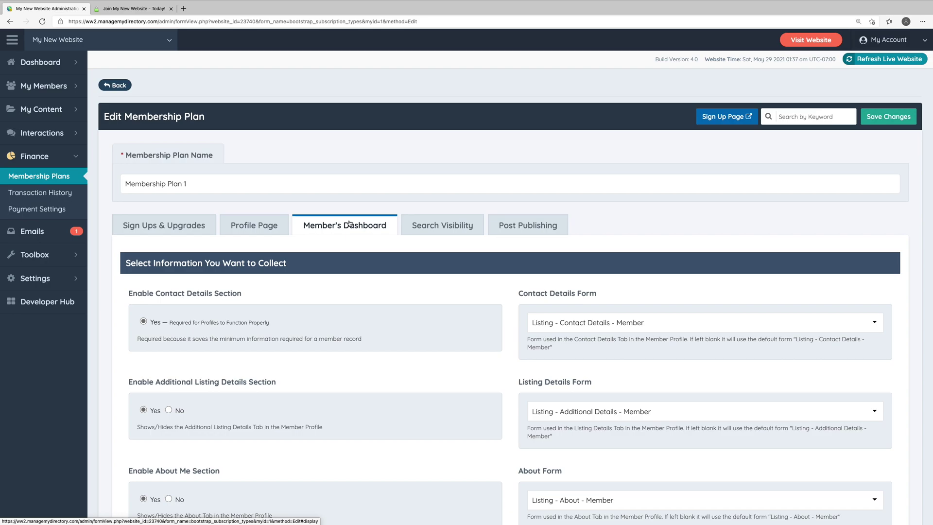
pyautogui.click(433, 223)
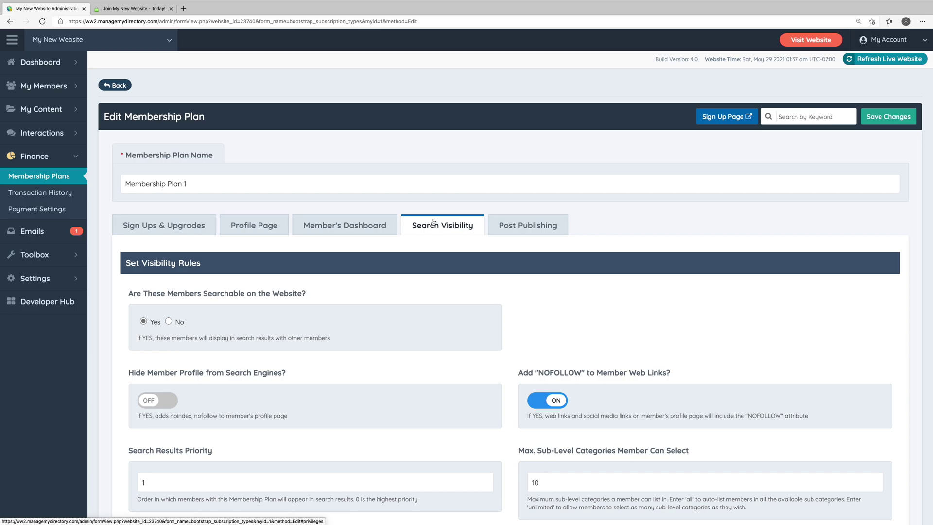
pyautogui.scroll(-3, 418, 238)
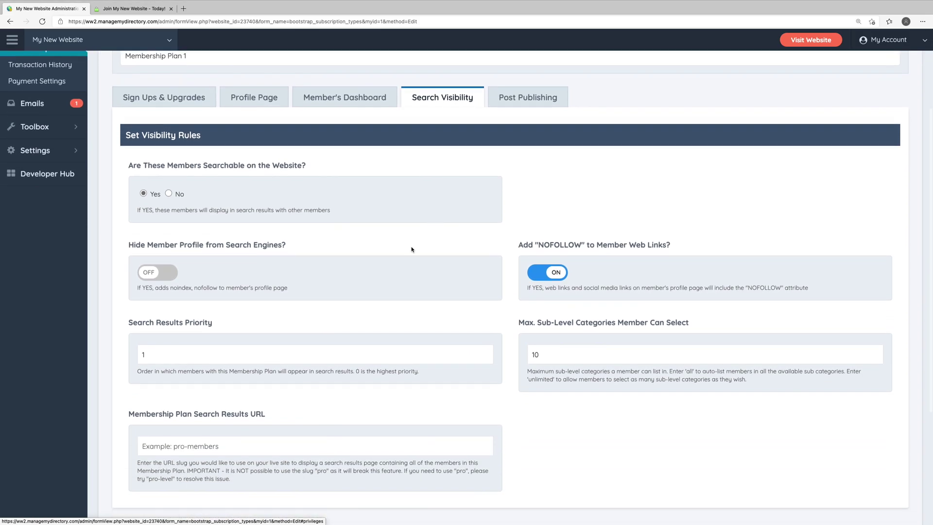
pyautogui.click(364, 324)
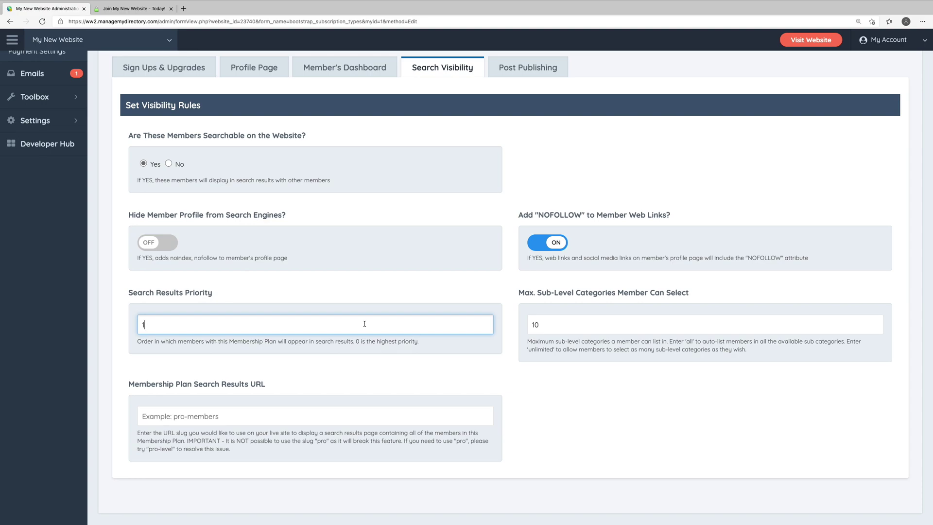
pyautogui.scroll(4, 365, 323)
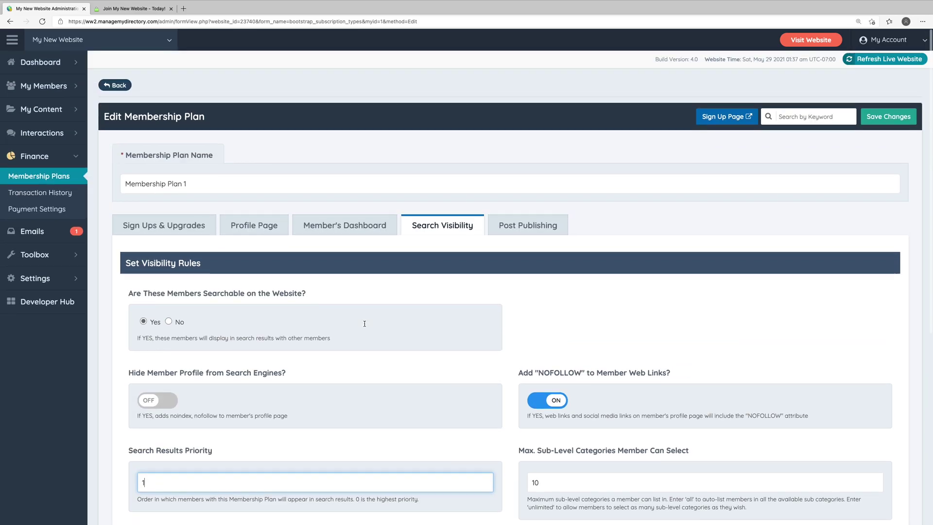
# Check Plan 1's Post Publishing permissions: Community Articles, Coupons, Events and Photo Albums allowed.
pyautogui.click(533, 227)
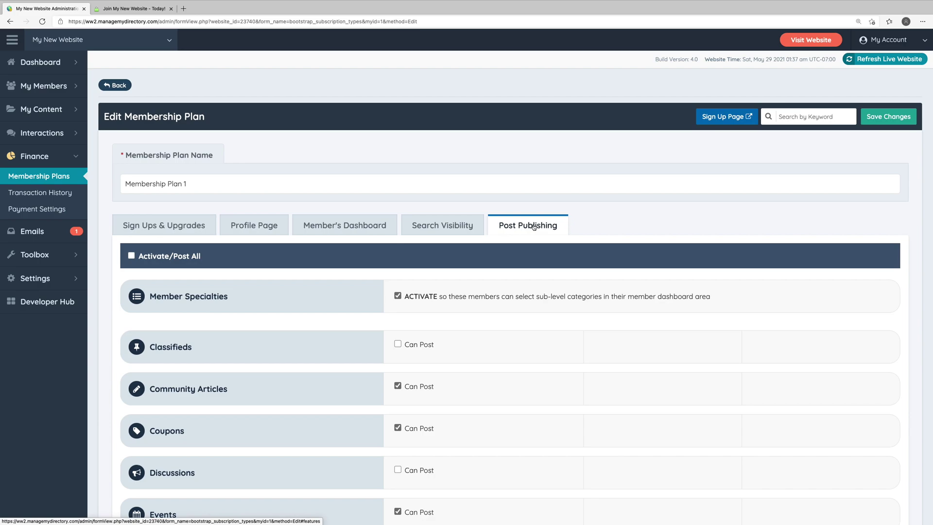
pyautogui.scroll(-10, 534, 227)
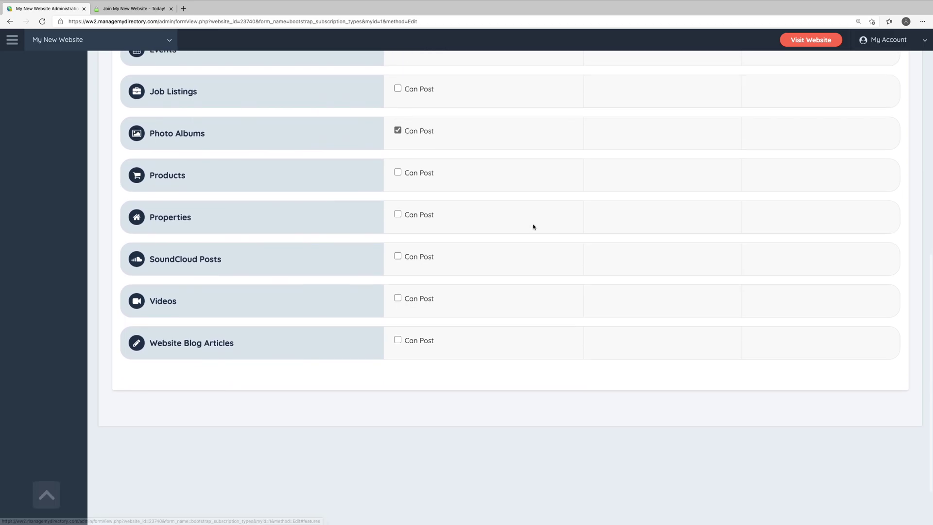
pyautogui.scroll(10, 534, 227)
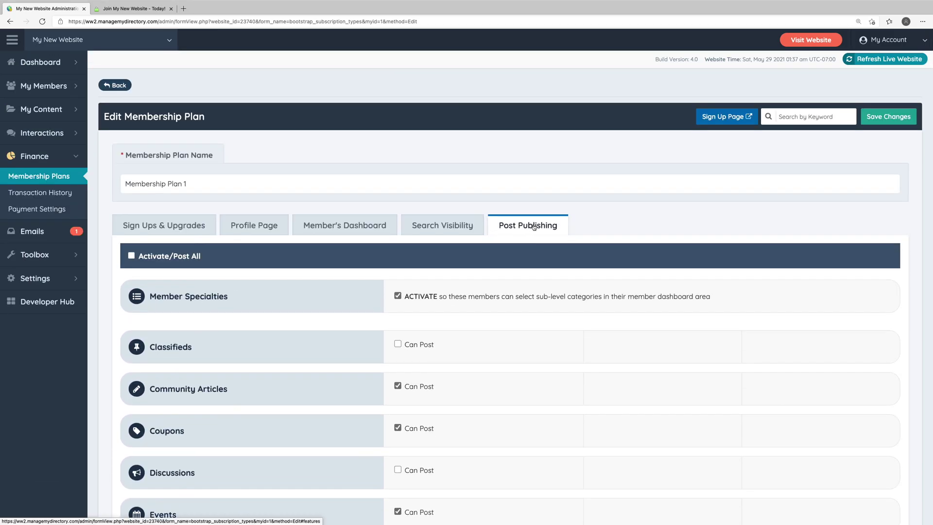